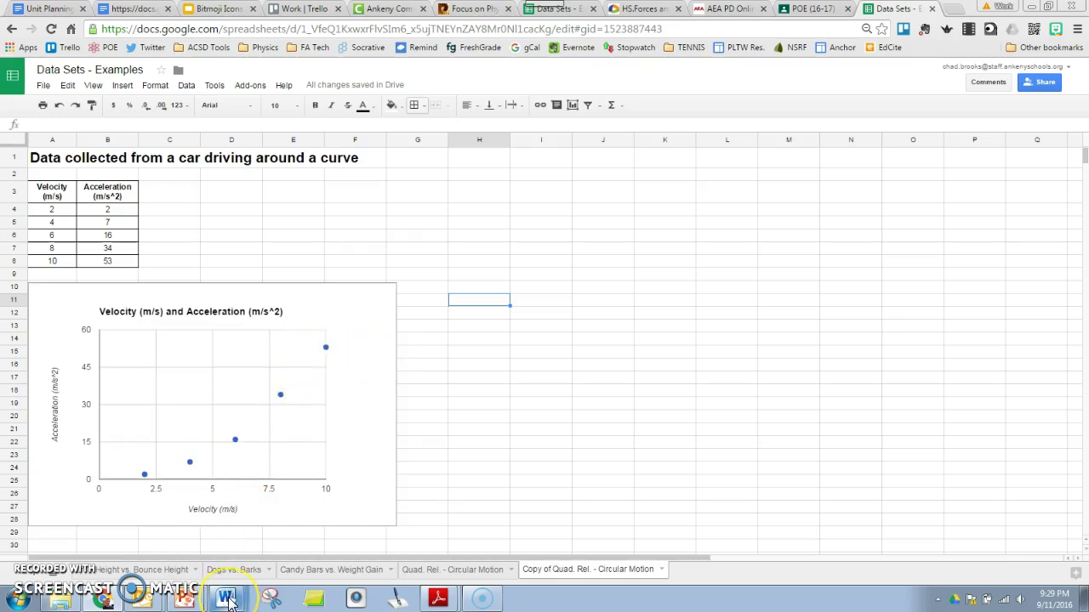
Review the Graphical Methods Summary table on linearizing data, such as graphing y vs x².
mouse_move(228, 602)
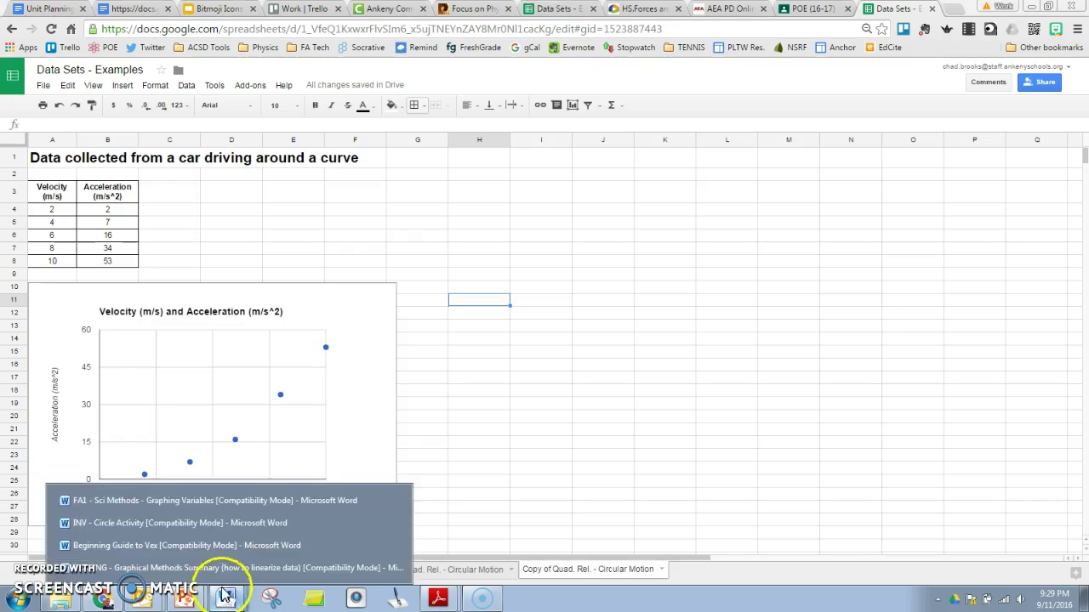
left_click(211, 561)
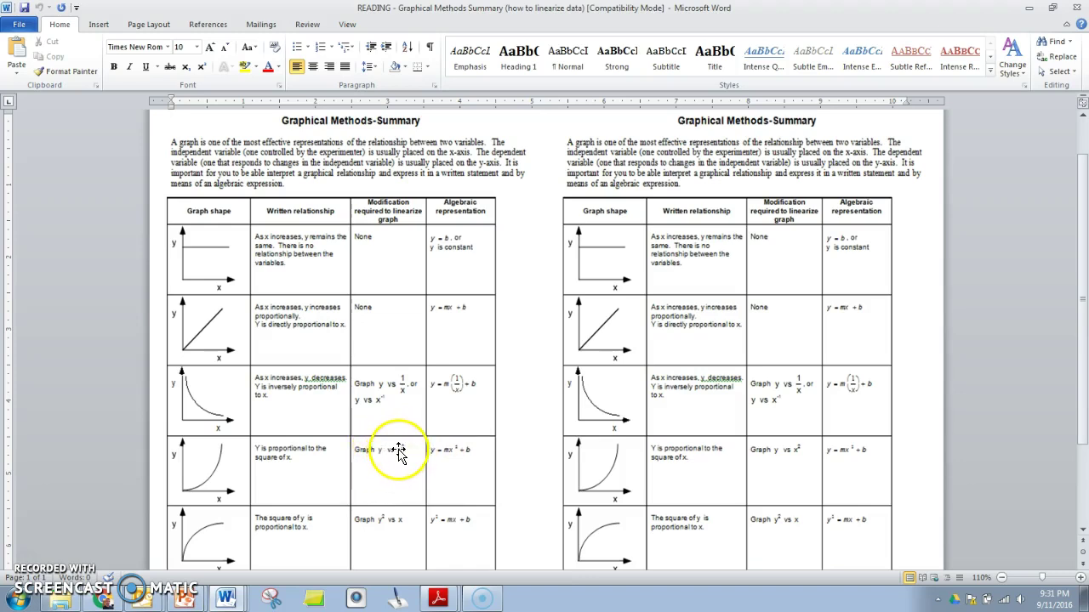
Copy the acceleration values B3:B8 into column I starting at I3.
left_click(102, 599)
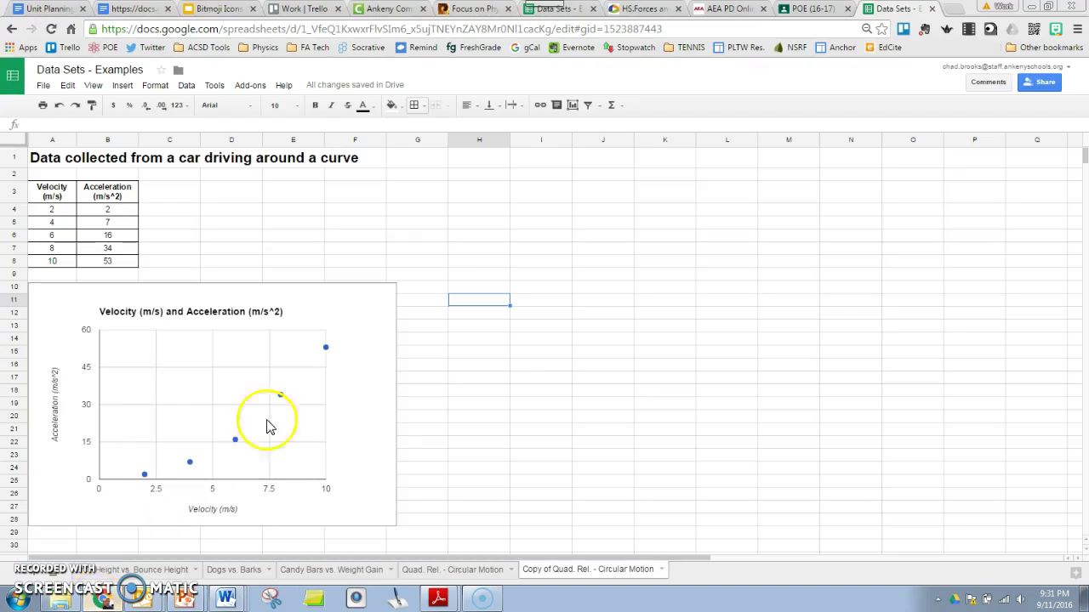
left_click_drag(109, 189, 119, 262)
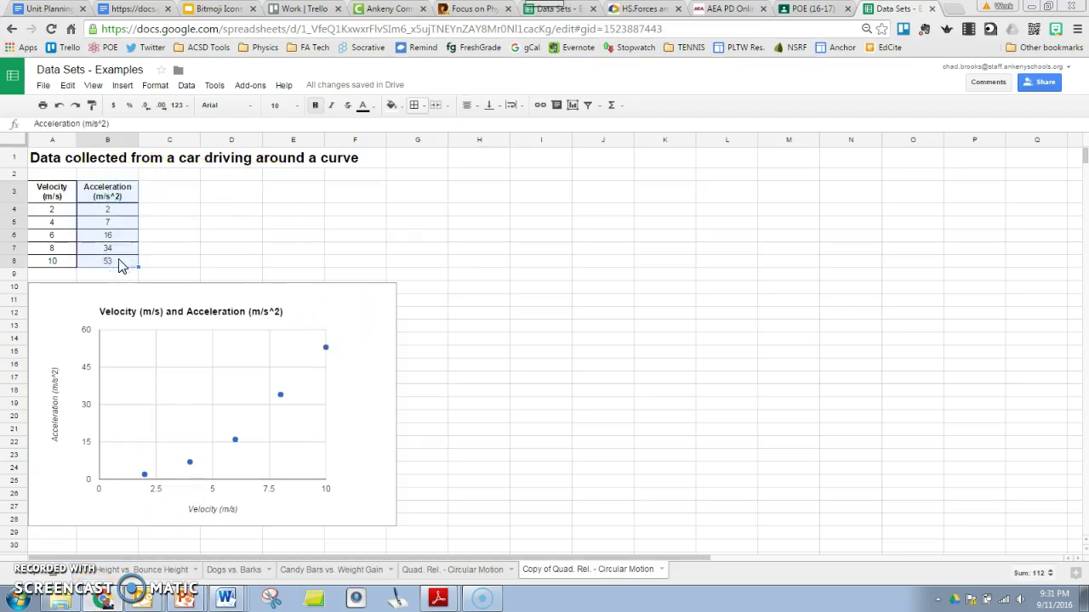
key("ctrl+c")
left_click(534, 200)
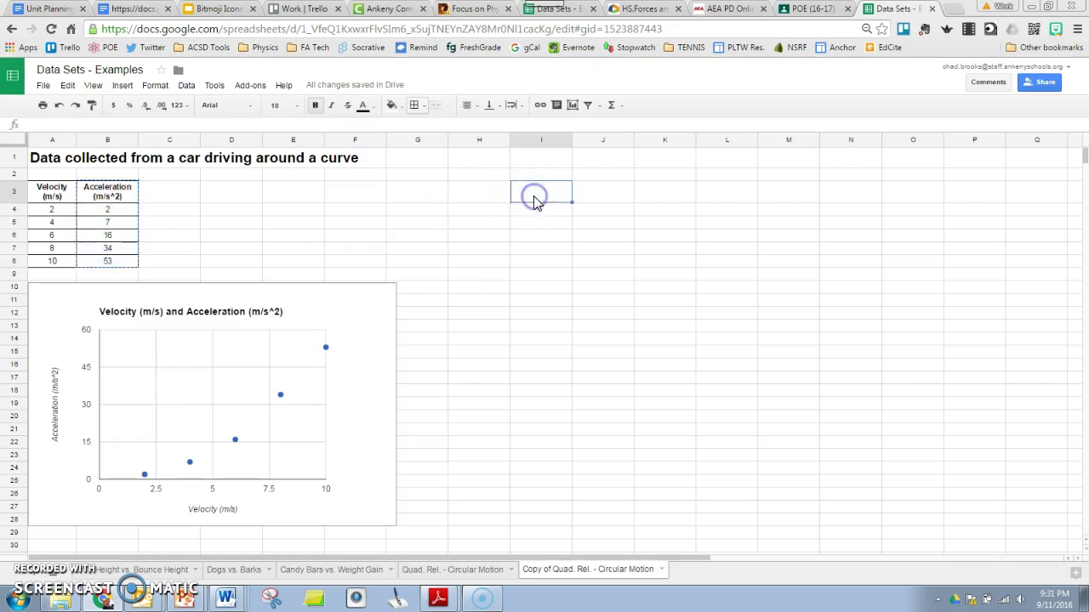
key("ctrl+v")
Add a v^2 header in H3 and give H3:H8 all borders.
left_click(484, 196)
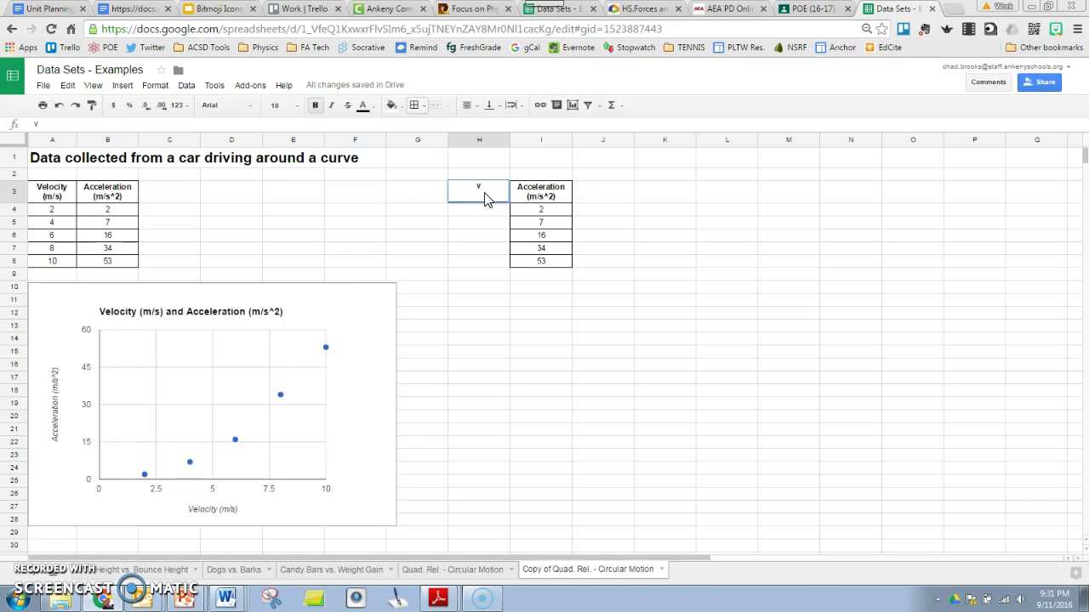
key("Return")
key("Return")
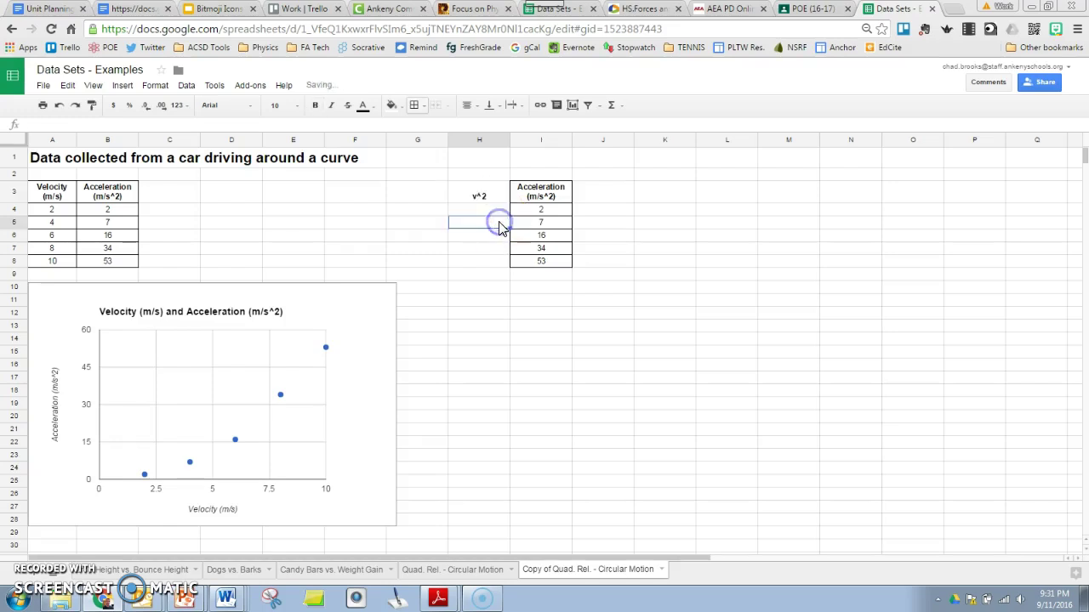
left_click_drag(491, 202, 496, 263)
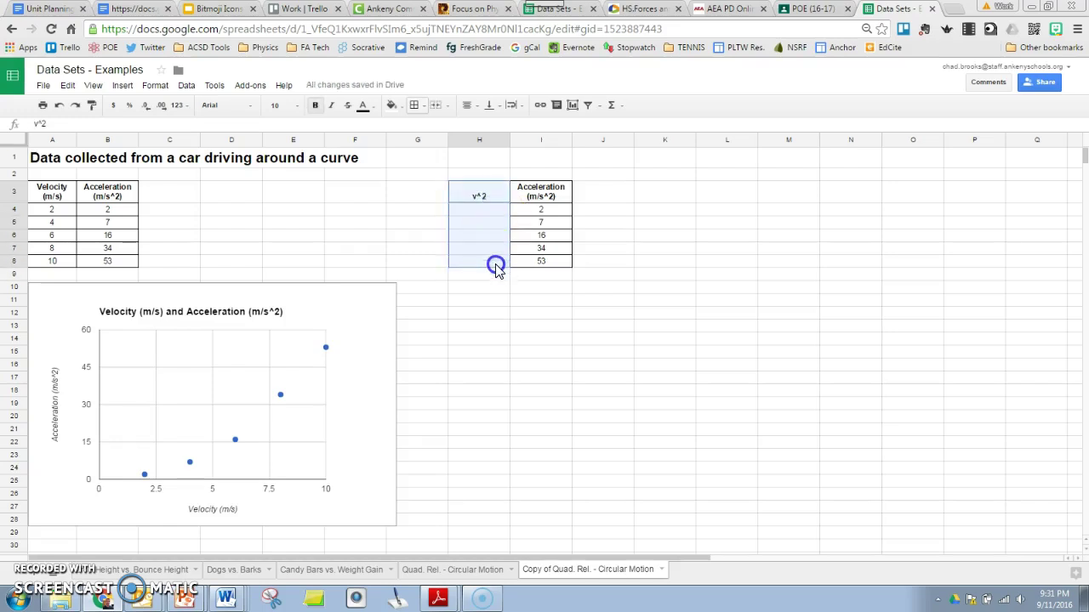
left_click(414, 105)
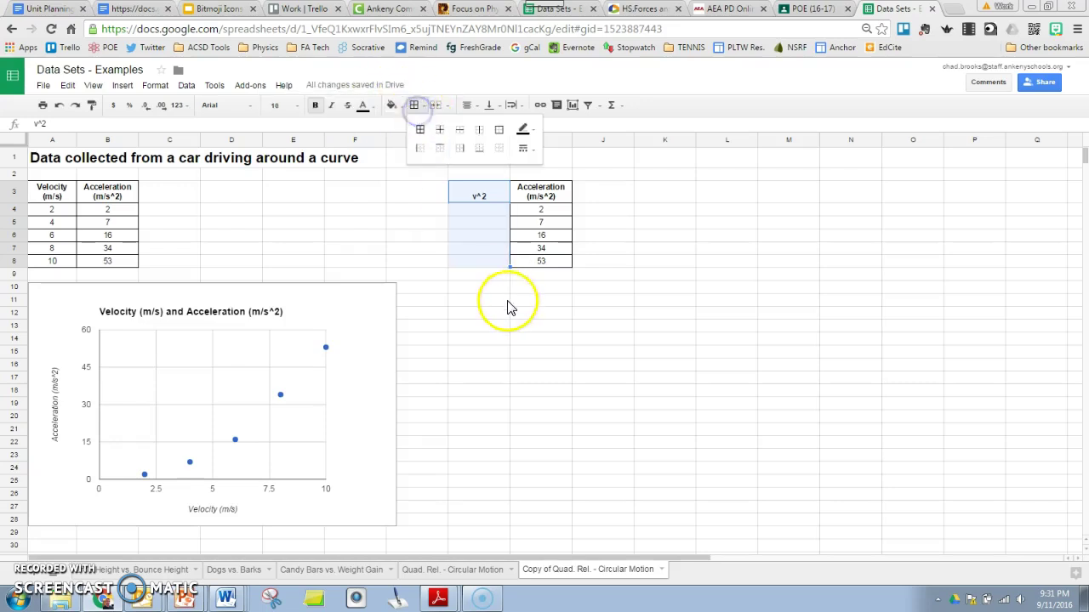
left_click(420, 129)
Try typing squared values 4 and 16 into H4:H5, then clear them again.
left_click(489, 211)
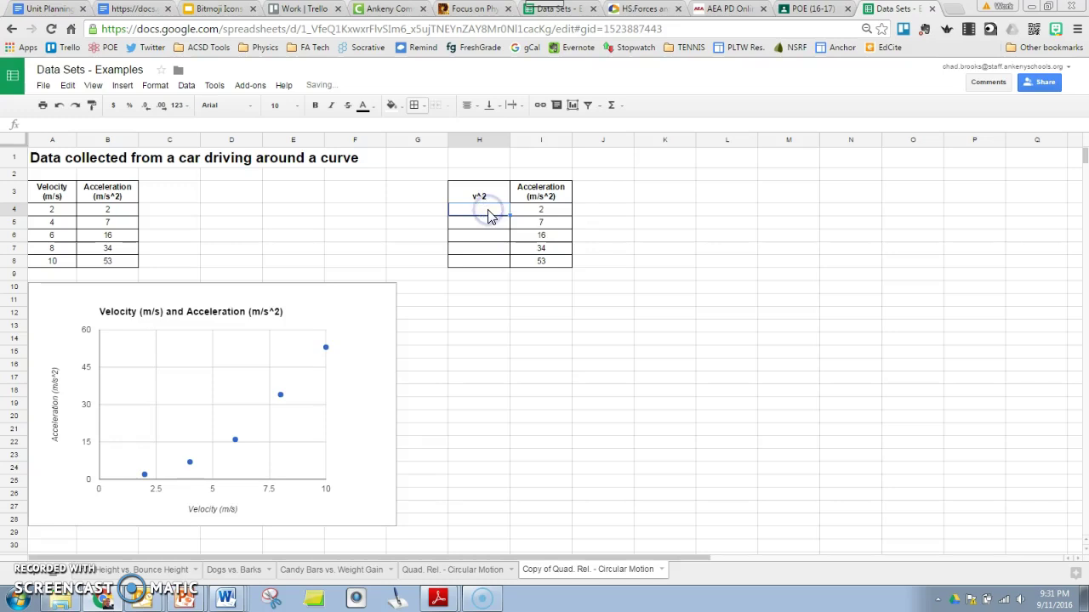
left_click(56, 214)
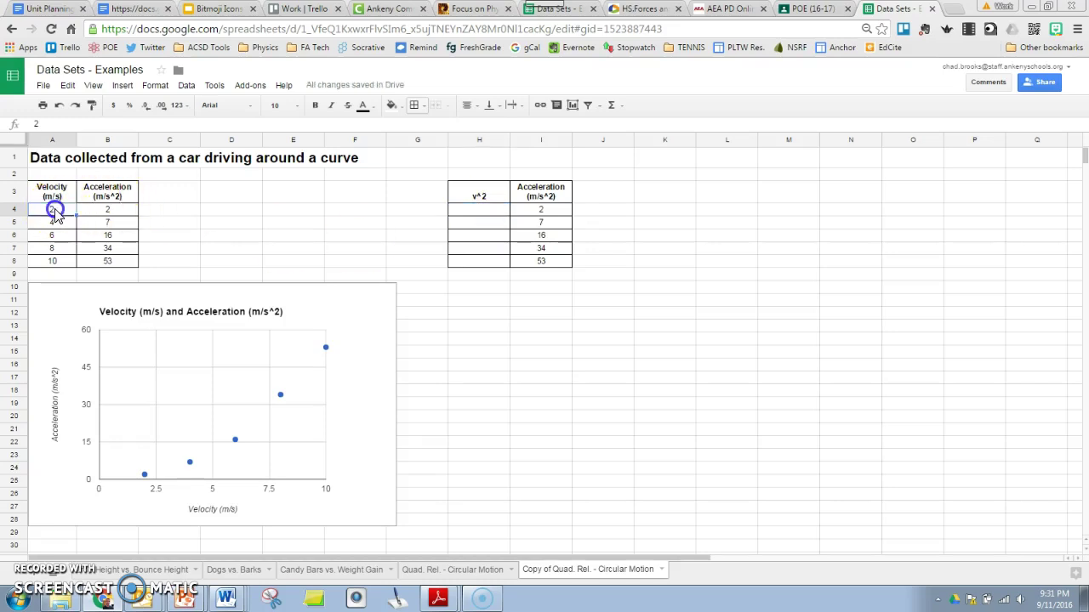
left_click(497, 213)
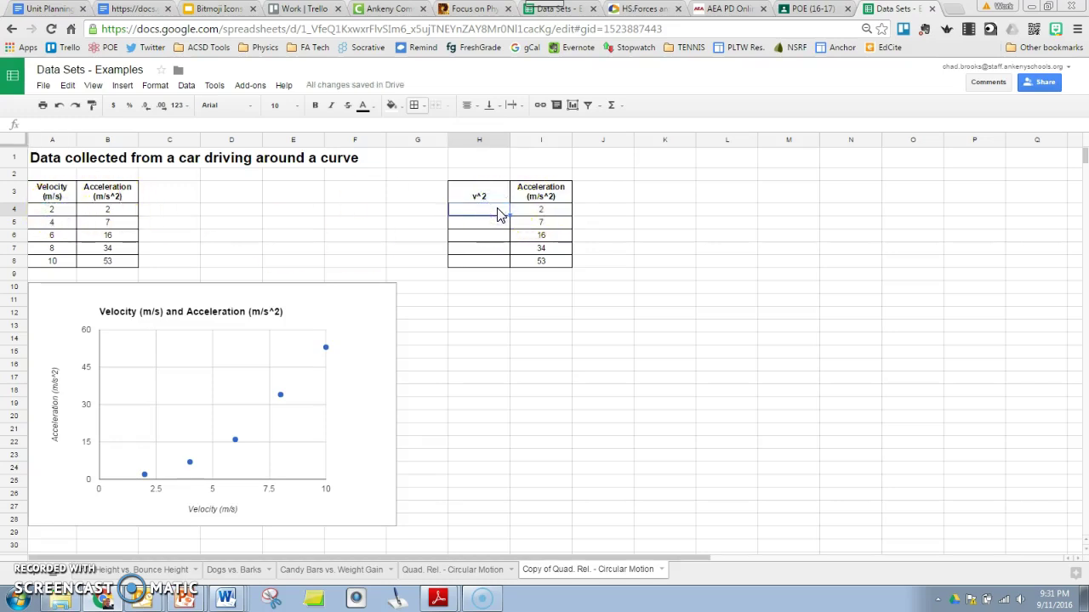
type("4")
key("Return")
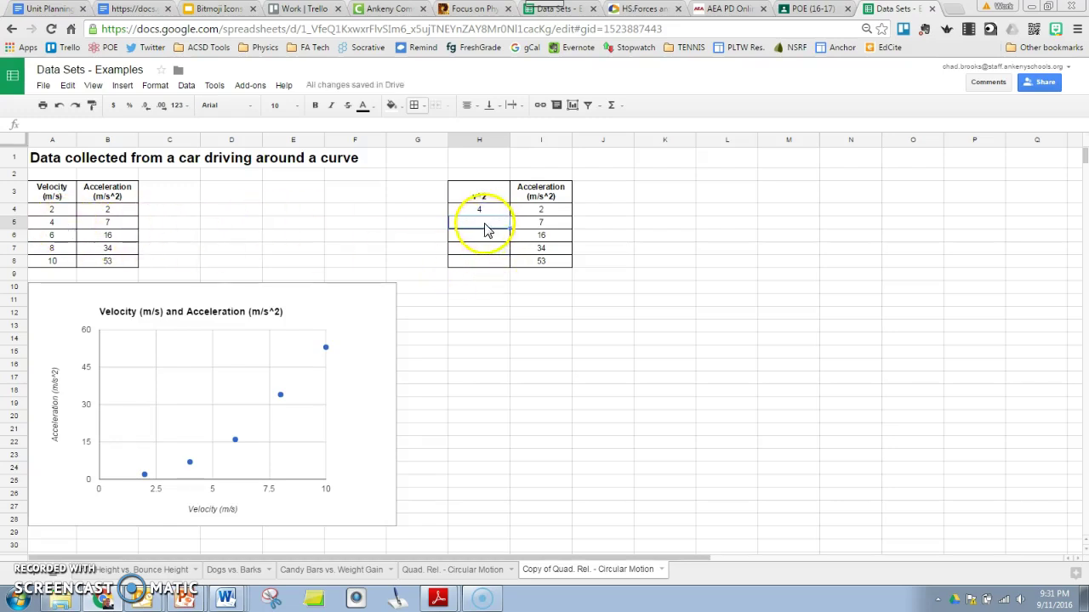
mouse_move(481, 212)
left_mouse_down()
mouse_move(496, 260)
mouse_move(492, 231)
left_mouse_up()
key("Delete")
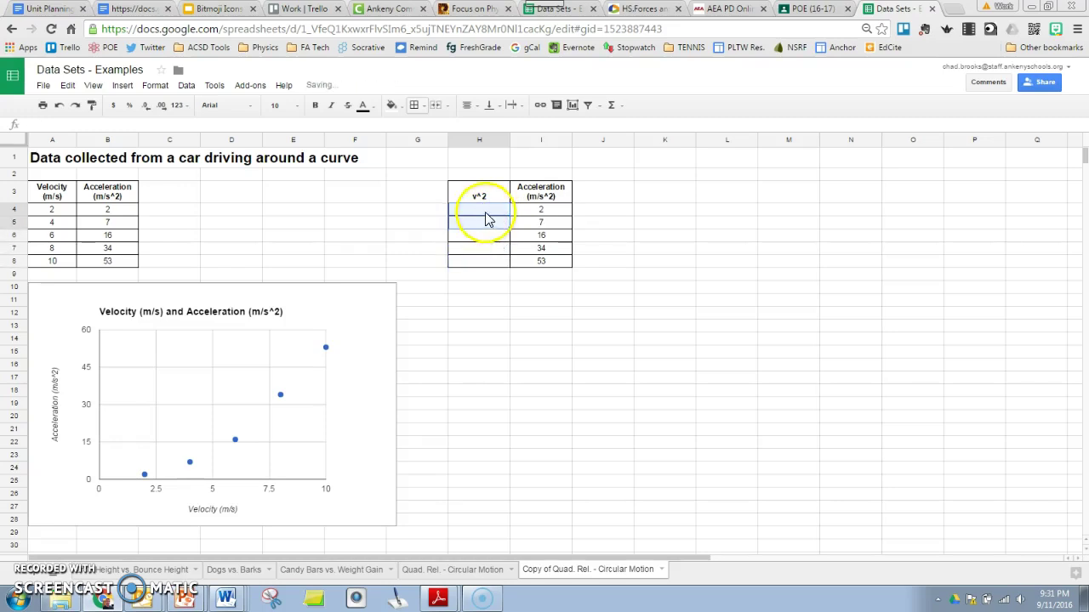
left_click(481, 213)
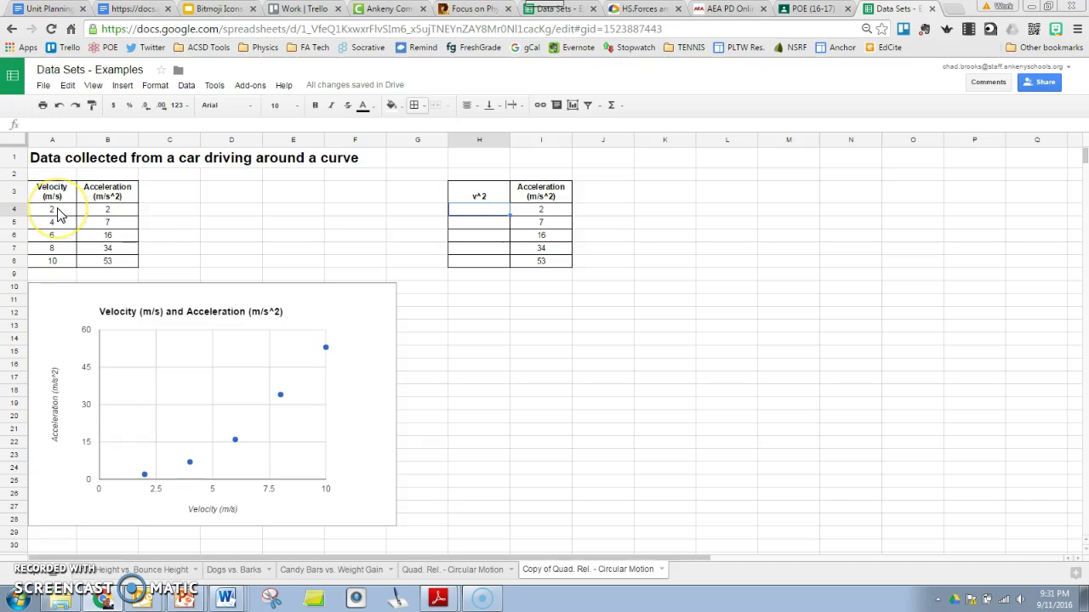
left_click(455, 226)
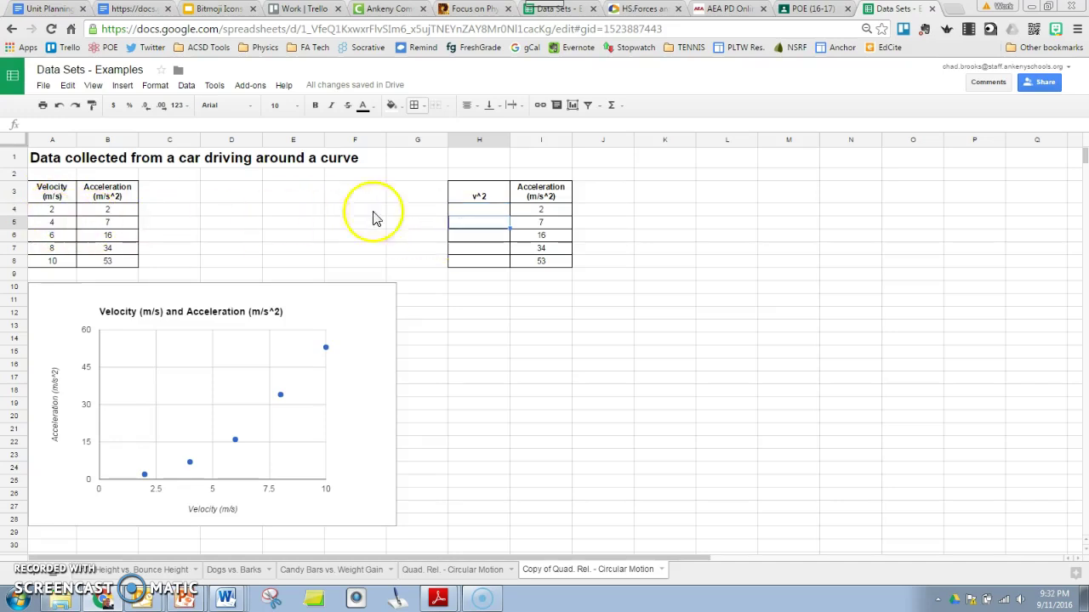
Enter =A4^2 in H4 and fill it down to H8, giving 4, 16, 36, 64, 100.
left_click(479, 216)
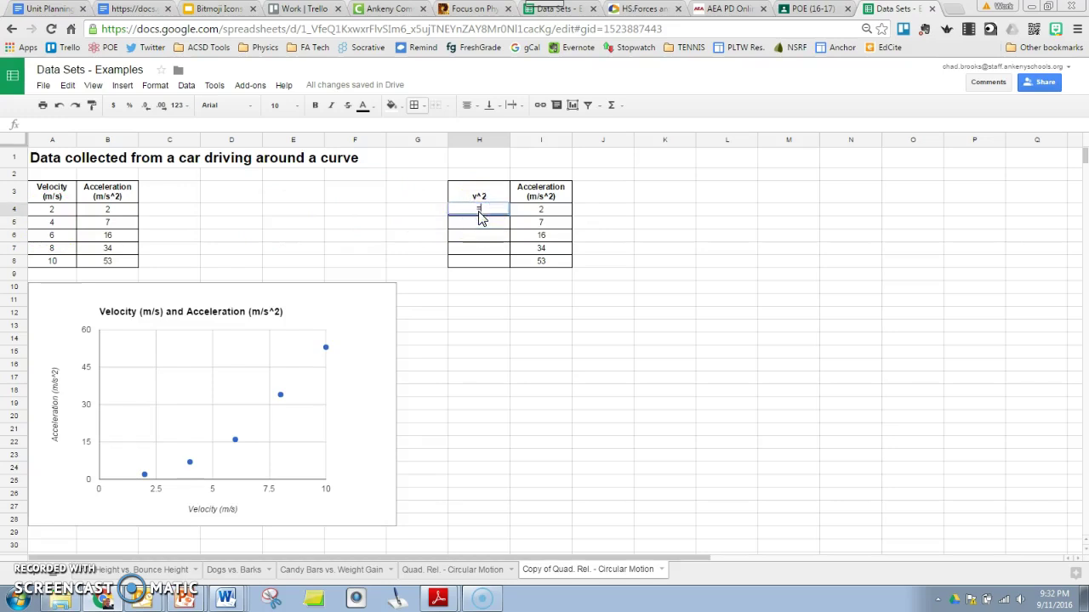
type("=")
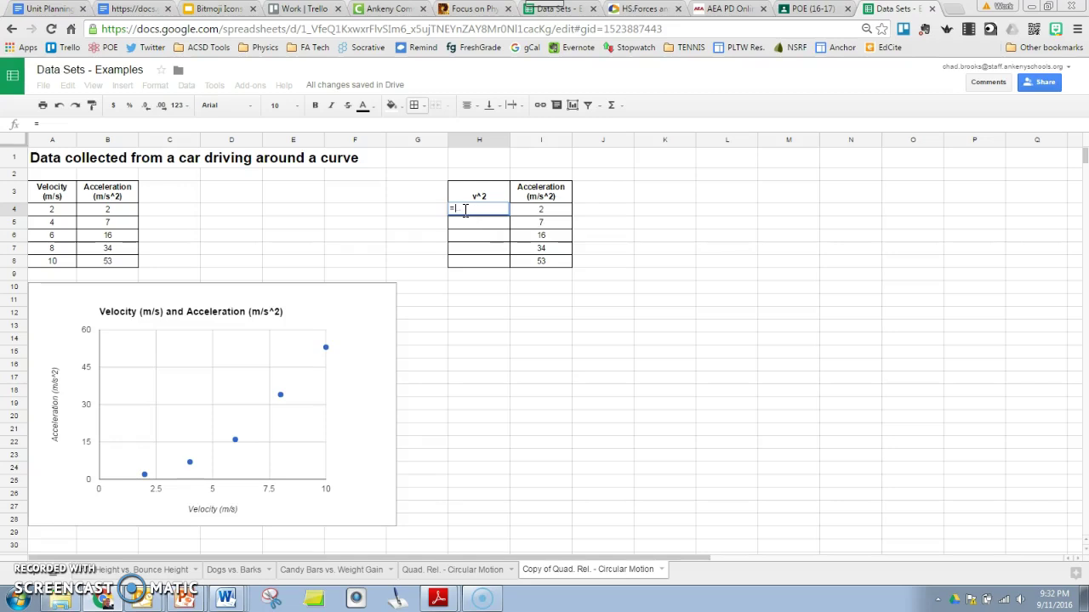
left_click(51, 211)
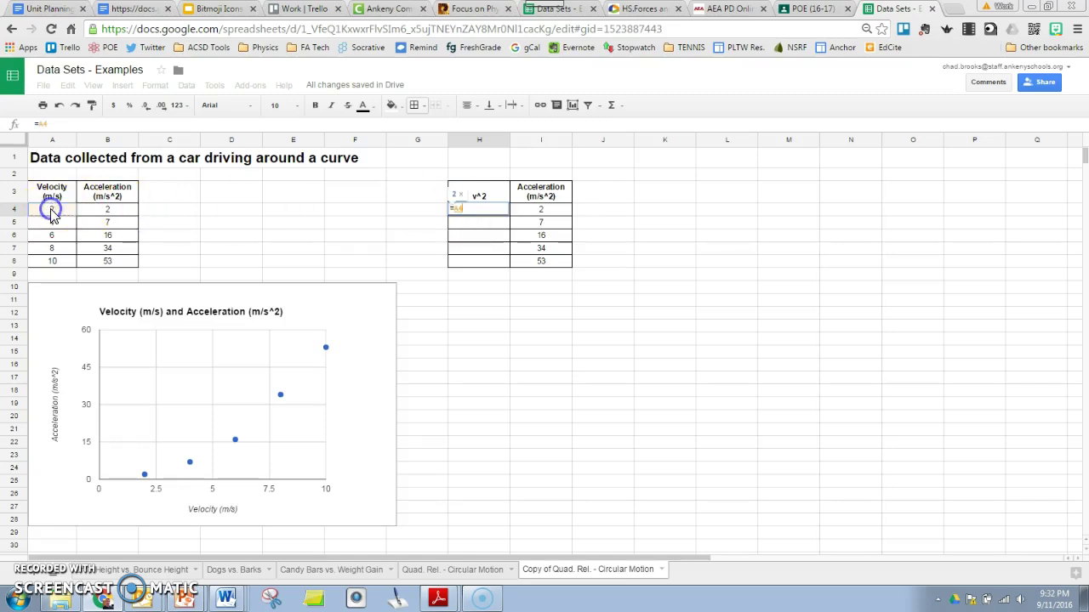
type("^2")
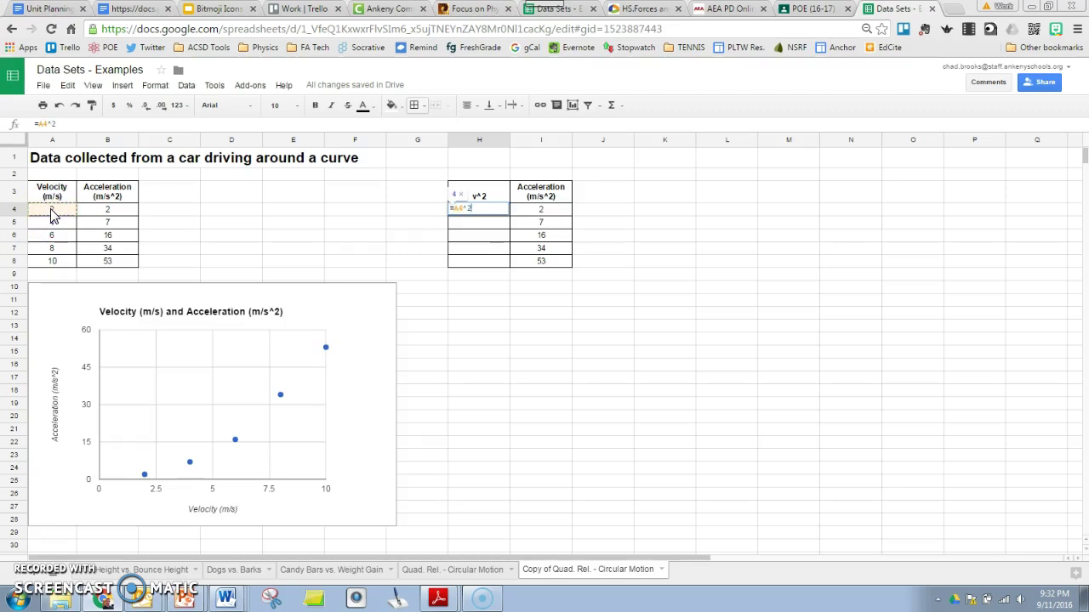
key("Return")
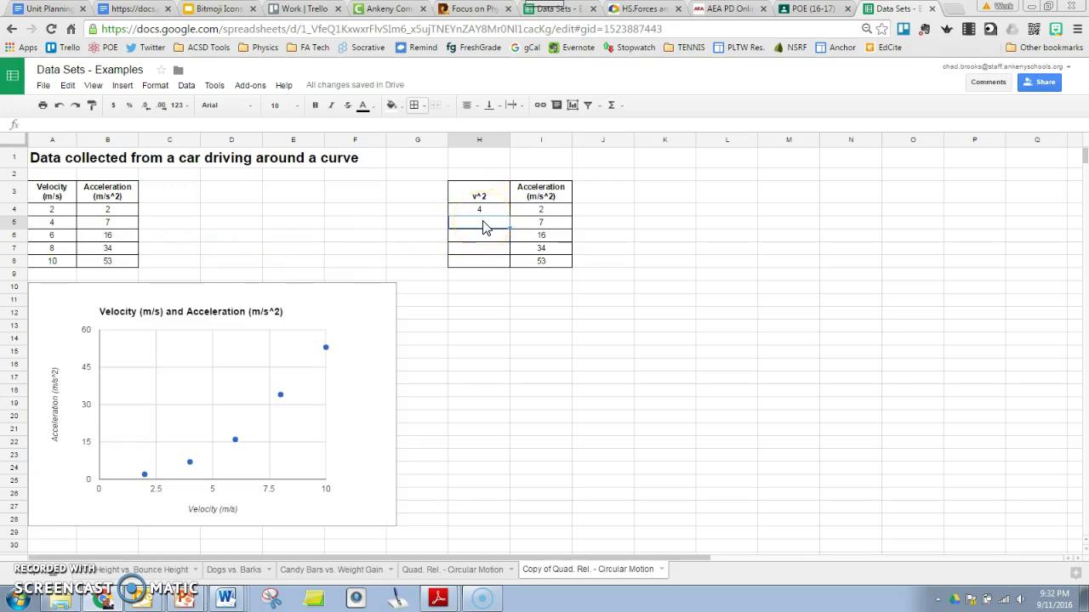
left_click(493, 214)
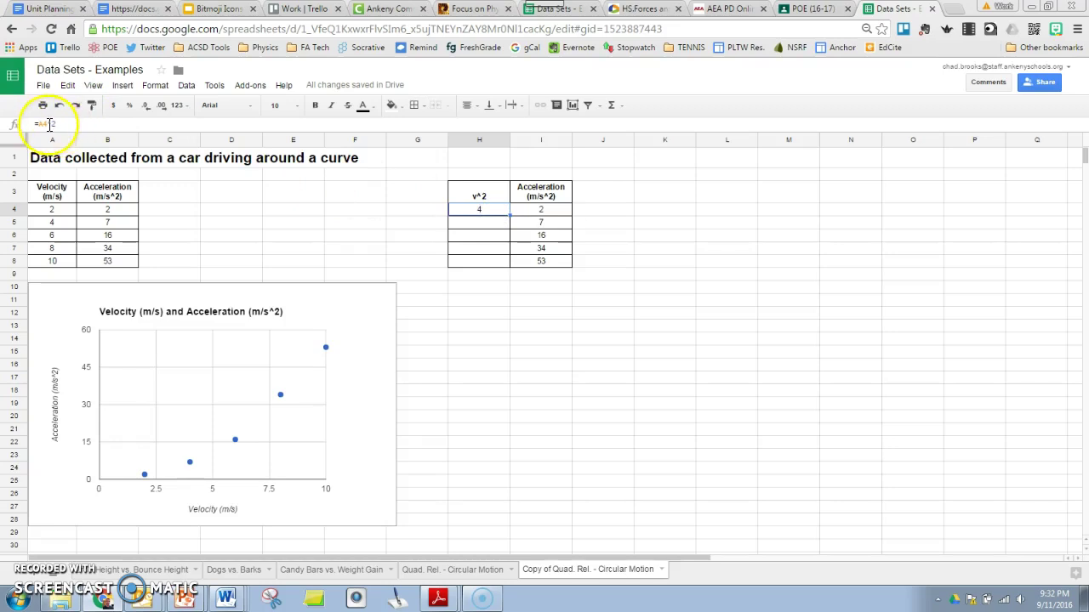
left_click(482, 264)
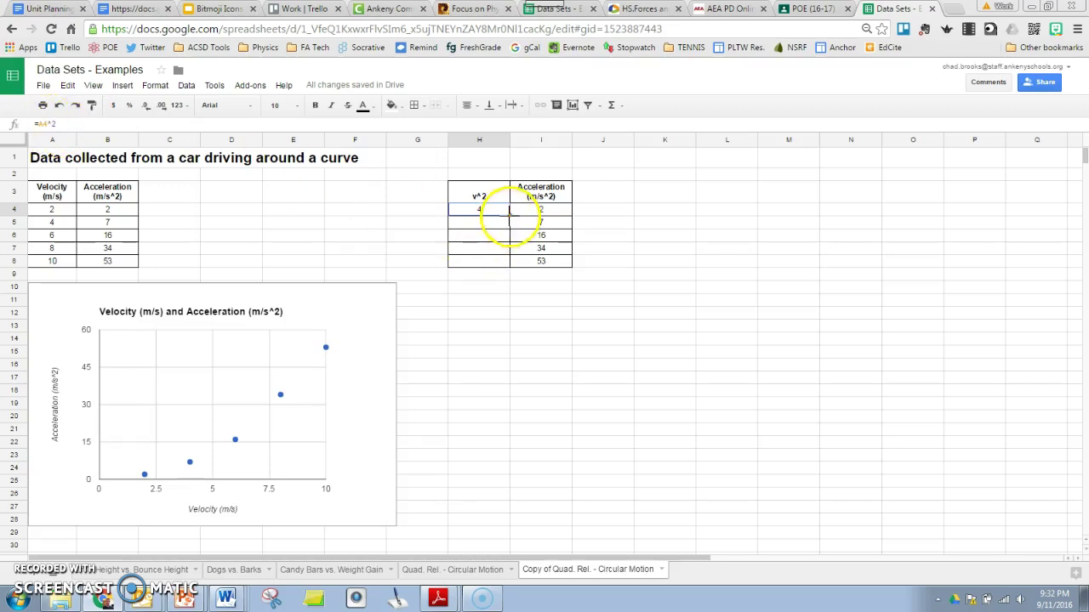
mouse_move(508, 210)
left_mouse_down()
mouse_move(508, 228)
mouse_move(508, 215)
left_mouse_up()
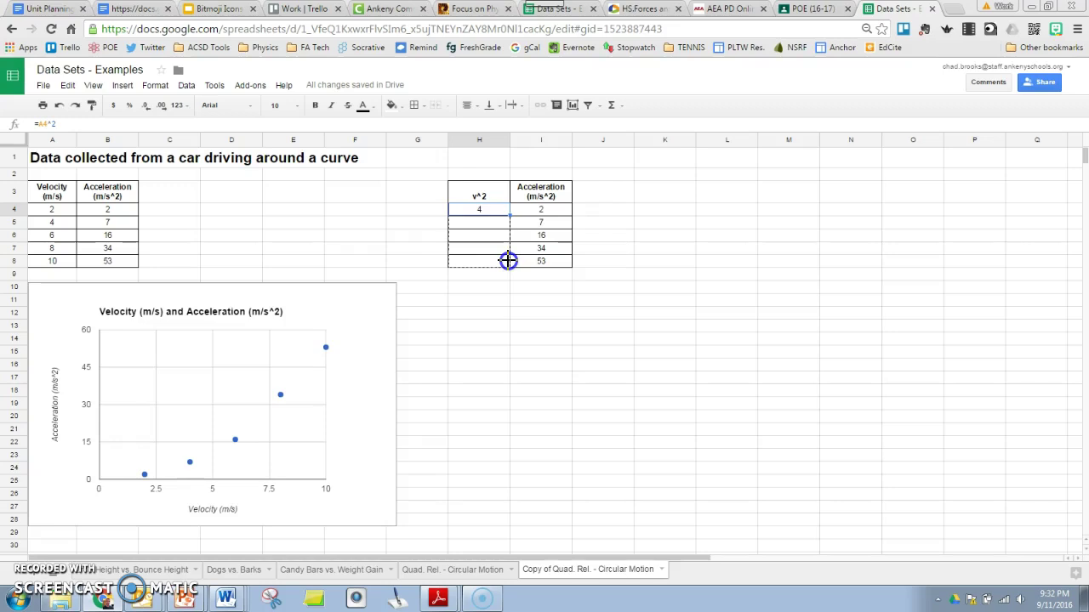
left_click_drag(507, 260, 507, 262)
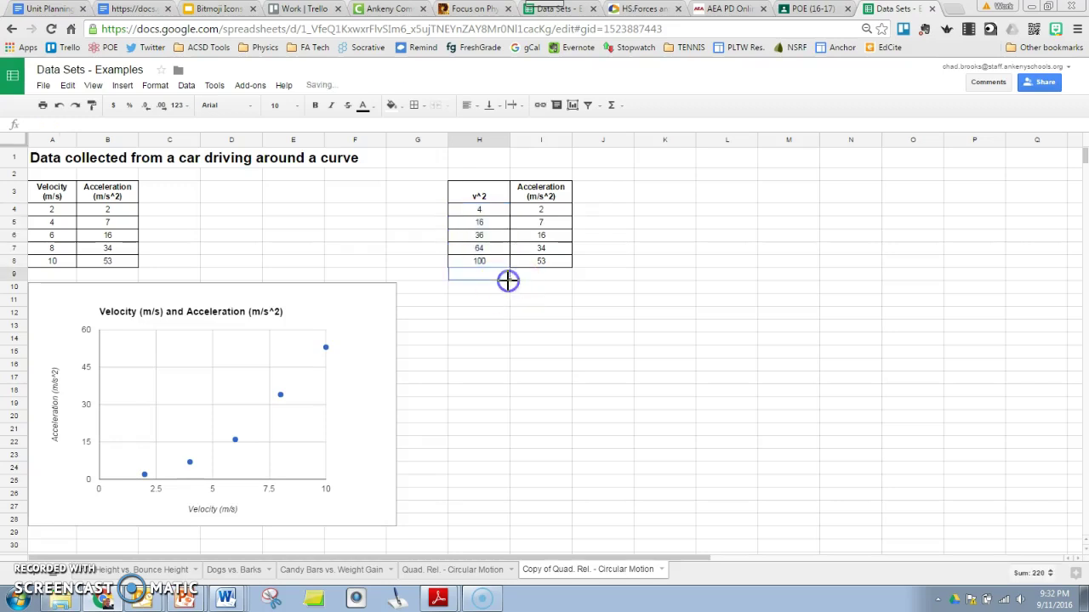
left_click(480, 220)
left_click(483, 274)
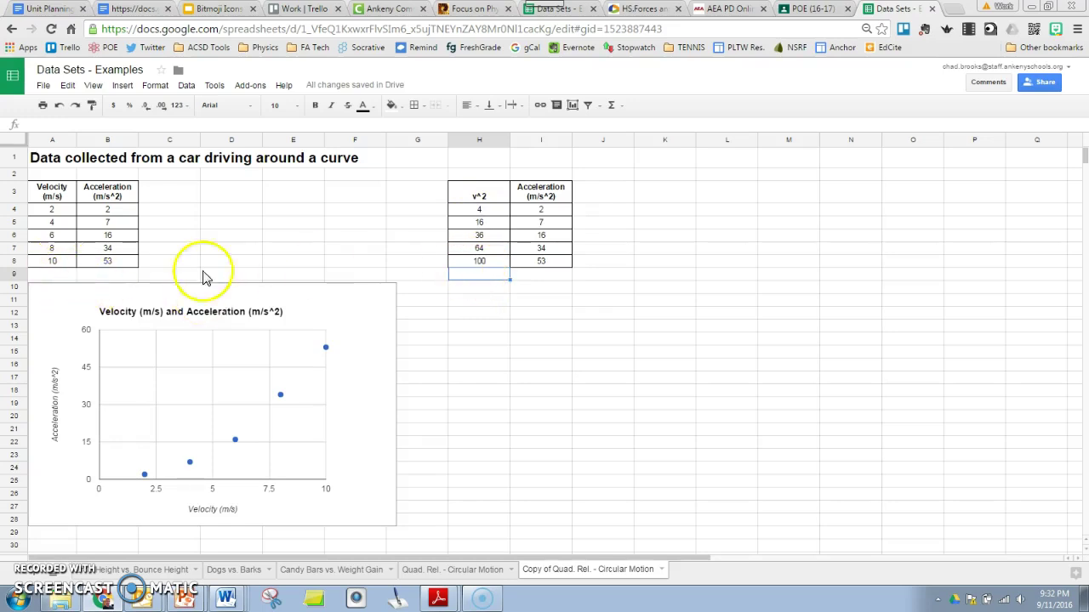
Insert a chart from H3:I8 and change its type to Scatter.
left_click(558, 313)
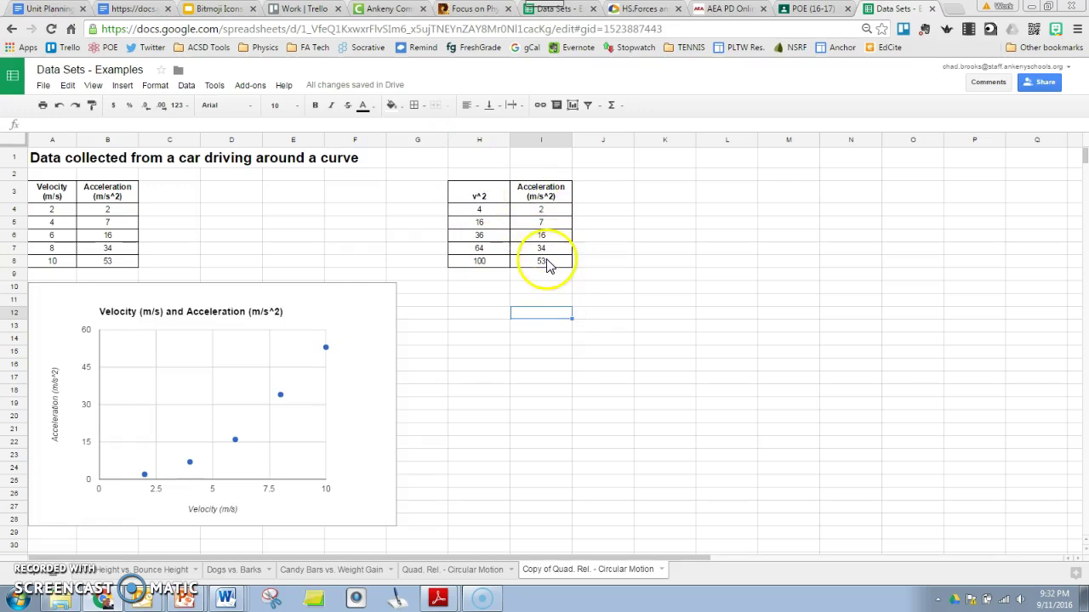
left_click_drag(478, 194, 528, 264)
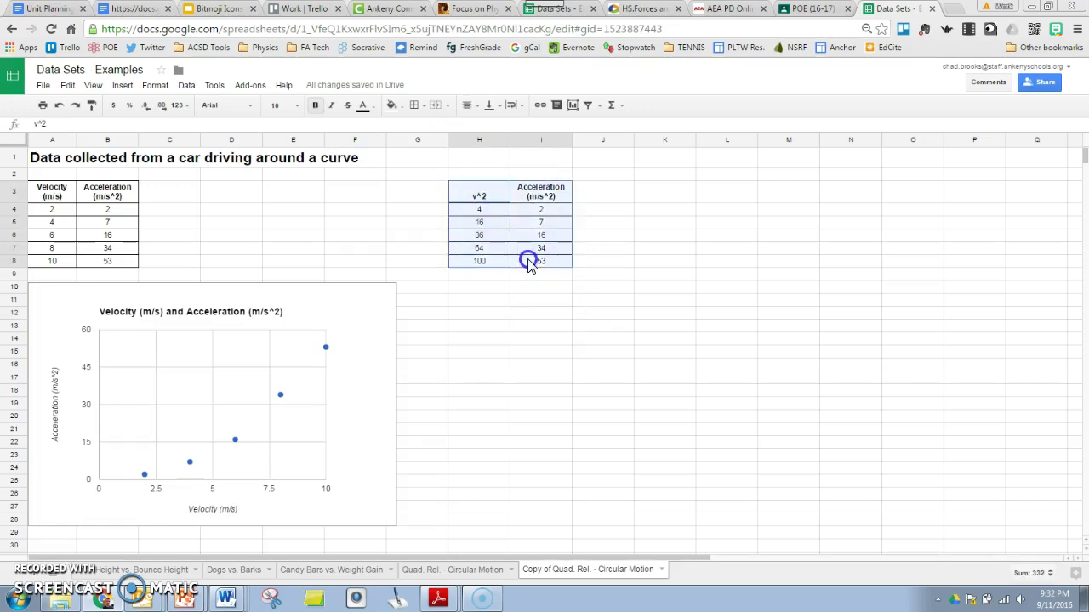
left_click(123, 85)
left_click(139, 330)
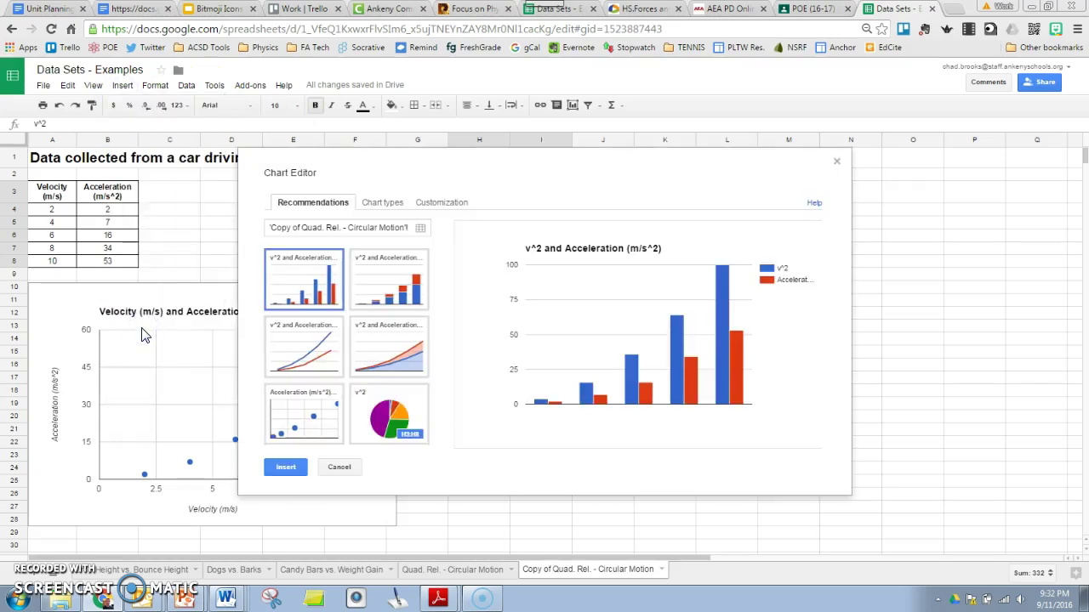
left_click(382, 203)
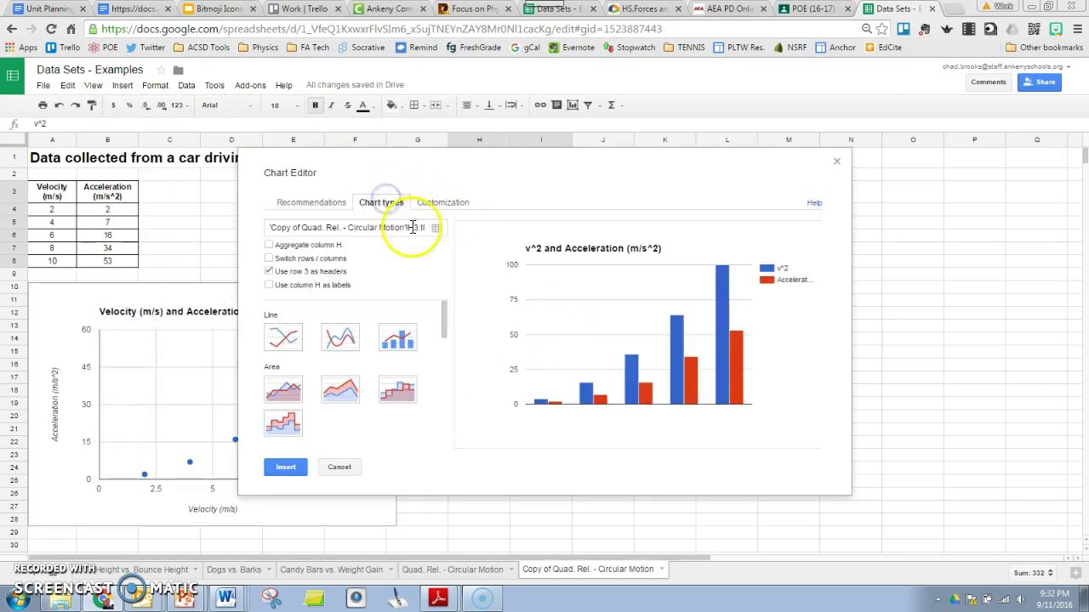
left_click_drag(445, 323, 444, 396)
left_click(281, 361)
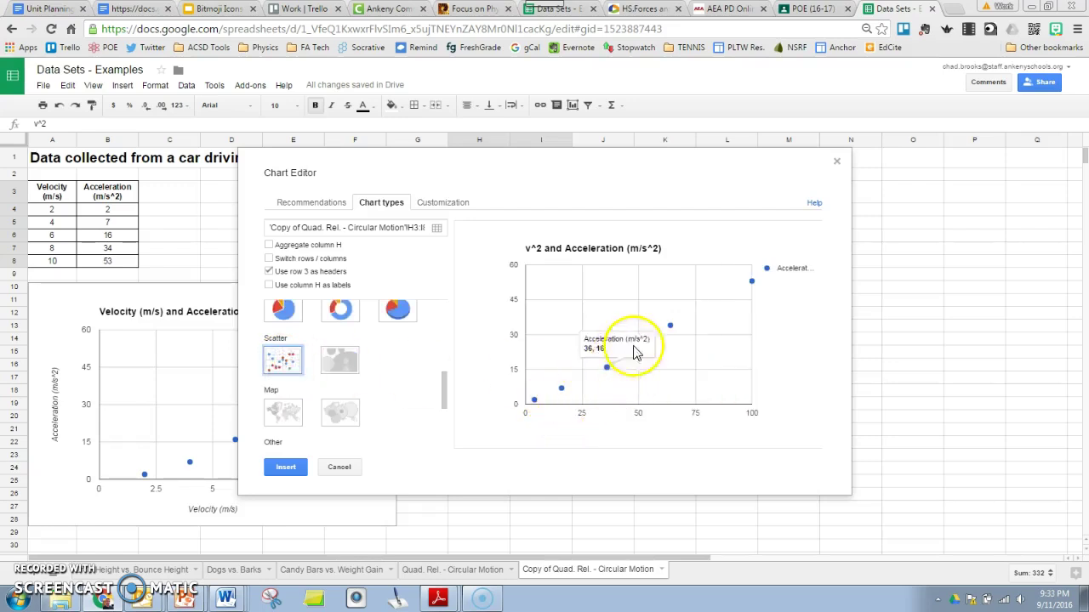
mouse_move(757, 283)
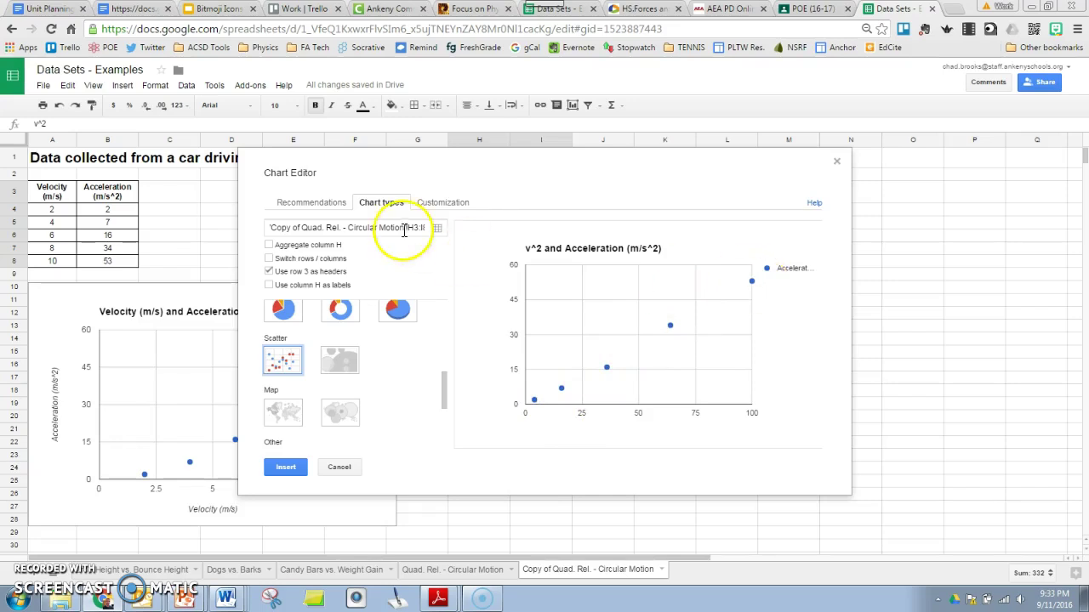
Add a Linear trendline to the series with its equation shown as the label.
left_click(444, 203)
left_click(442, 240)
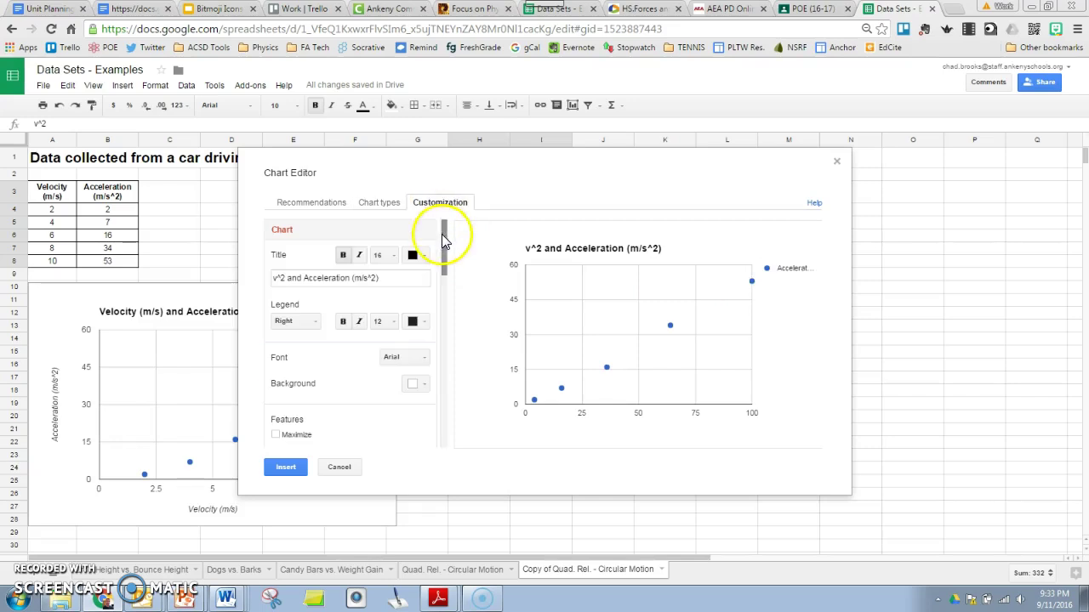
left_click_drag(444, 240, 451, 413)
left_click(421, 427)
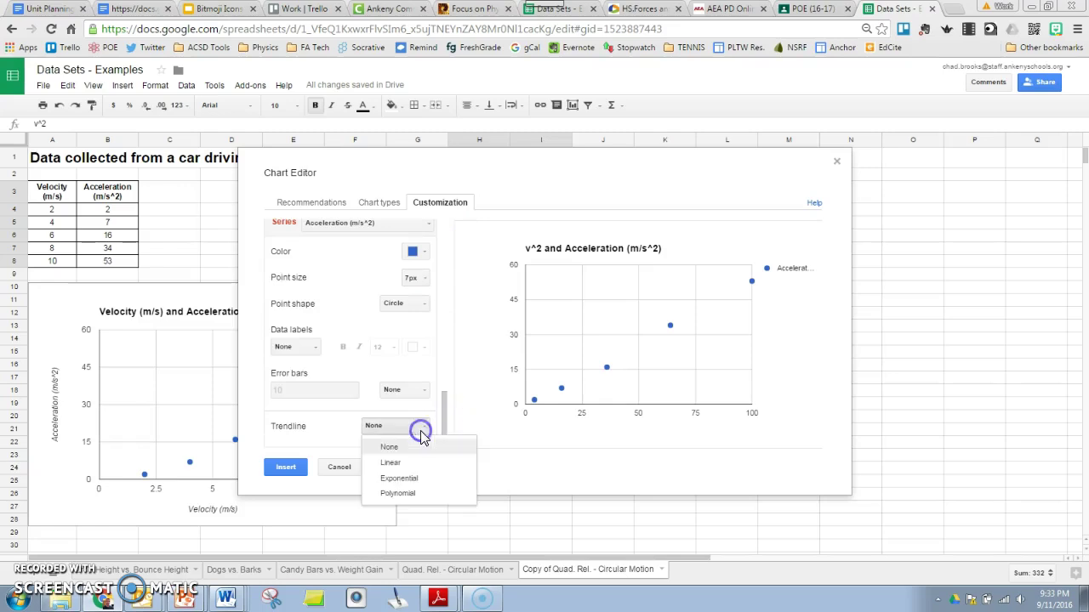
left_click(404, 461)
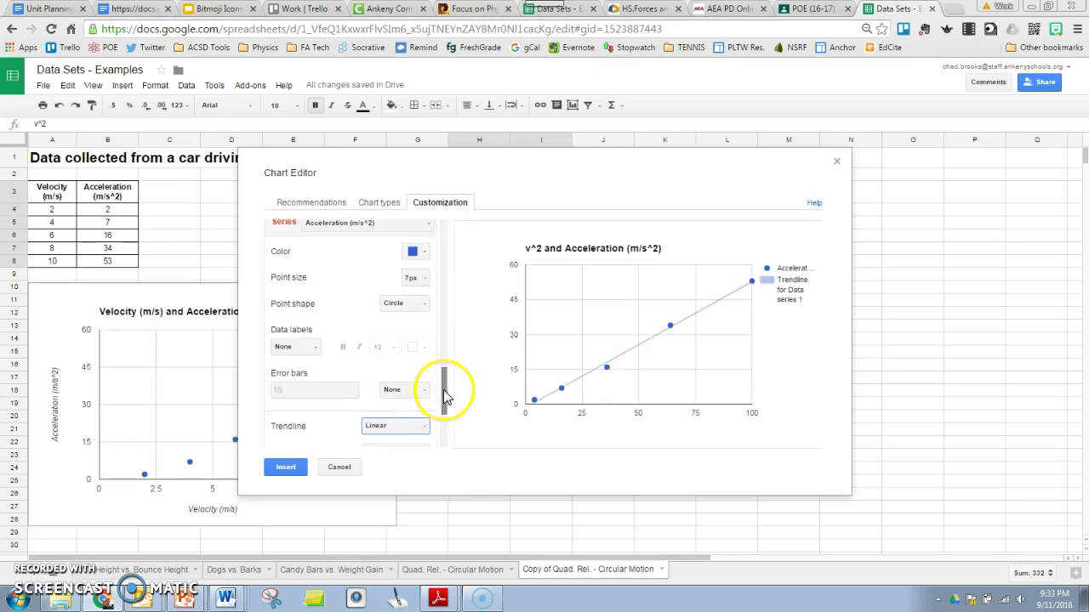
left_click_drag(442, 389, 450, 412)
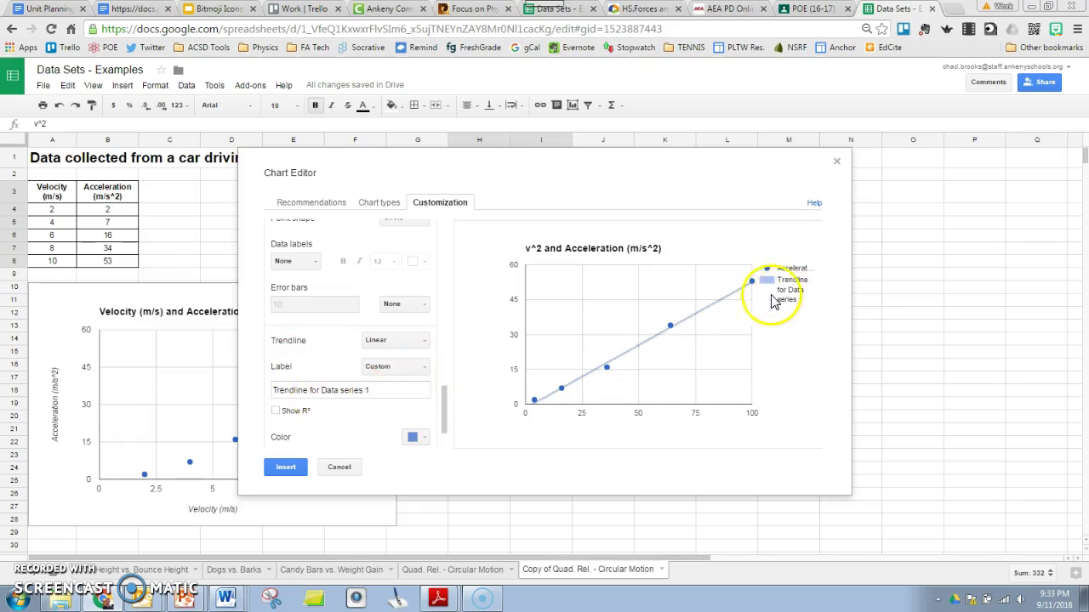
left_click(415, 366)
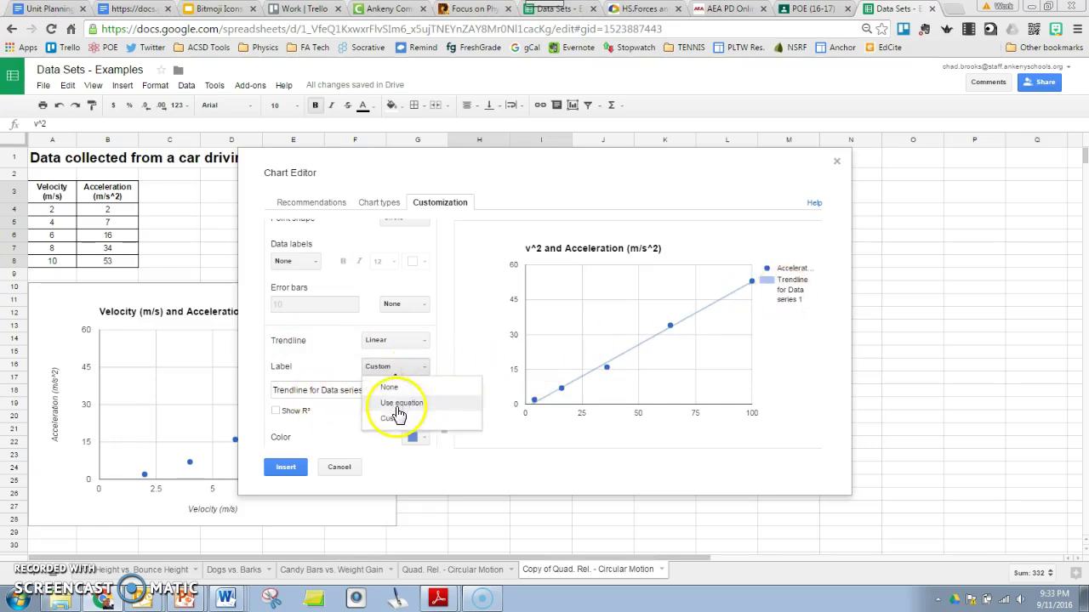
left_click(395, 405)
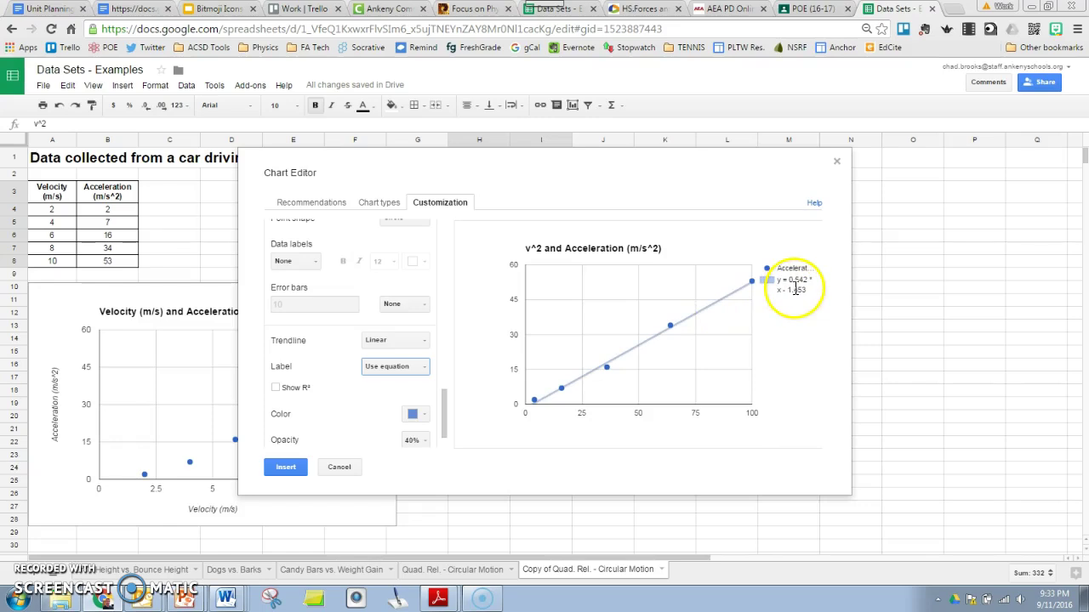
Insert the trendline chart and drag it below the v^2 table.
left_click(288, 469)
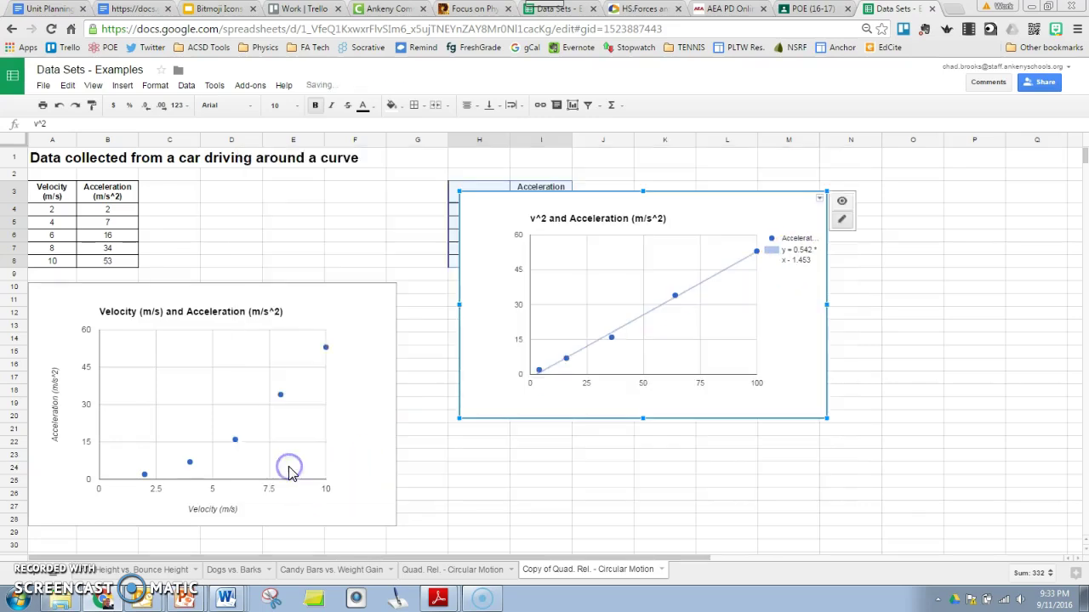
left_click_drag(742, 274, 748, 314)
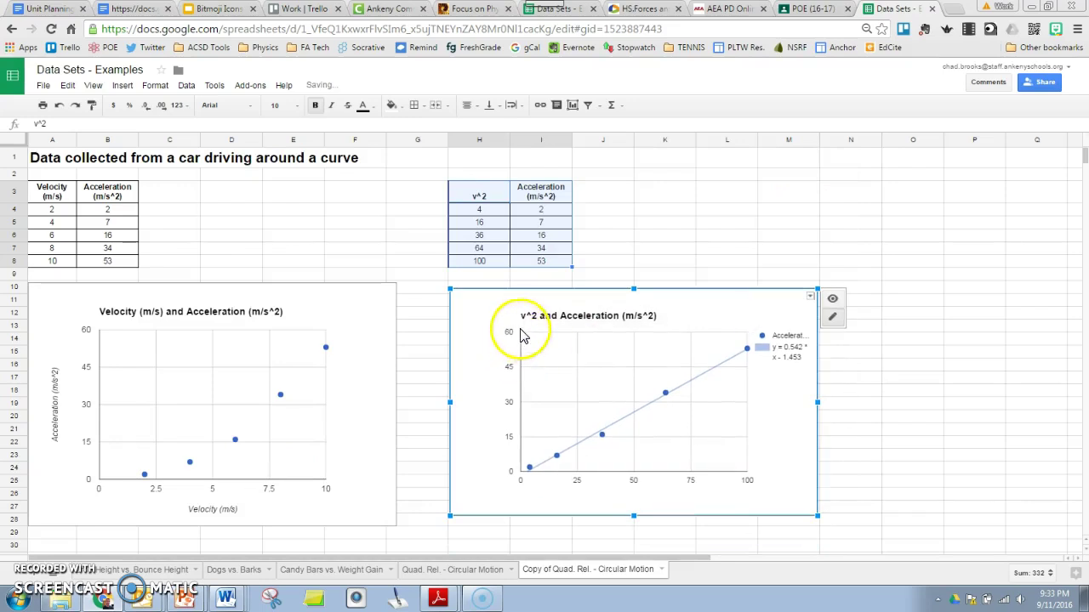